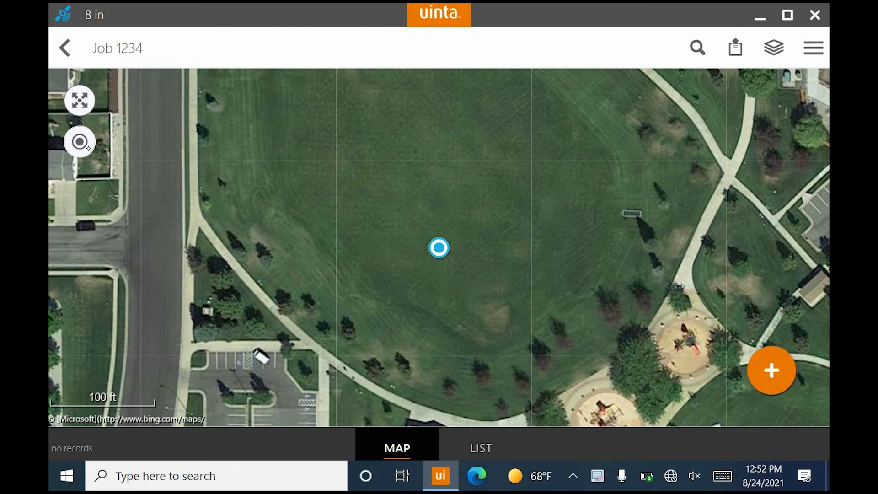
- Begin mapping a new Water Line record with the GPS capture method set to manual point adding
{"action": "left_click", "coordinate": [778, 372]}
{"action": "left_click", "coordinate": [233, 288]}
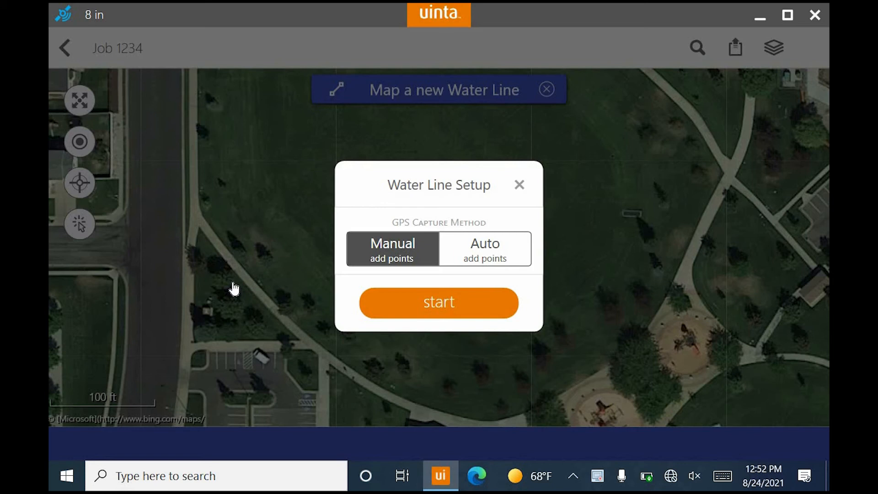
{"action": "left_click", "coordinate": [505, 249]}
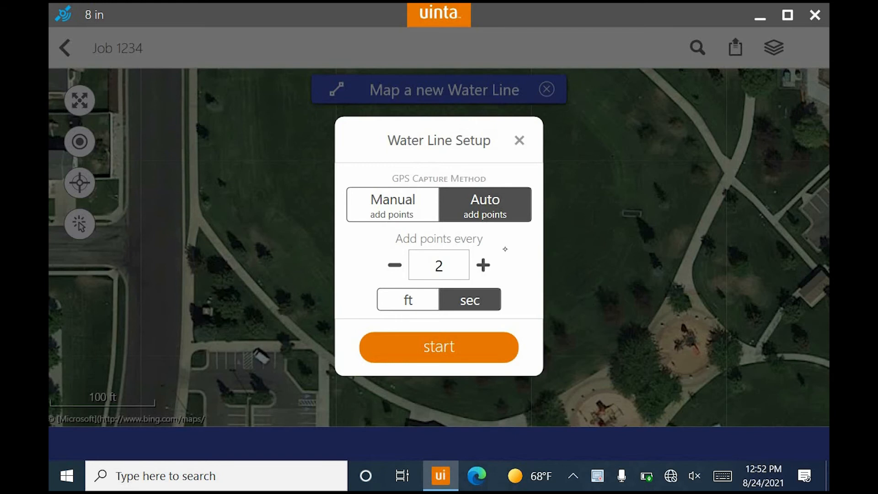
{"action": "left_click", "coordinate": [388, 202]}
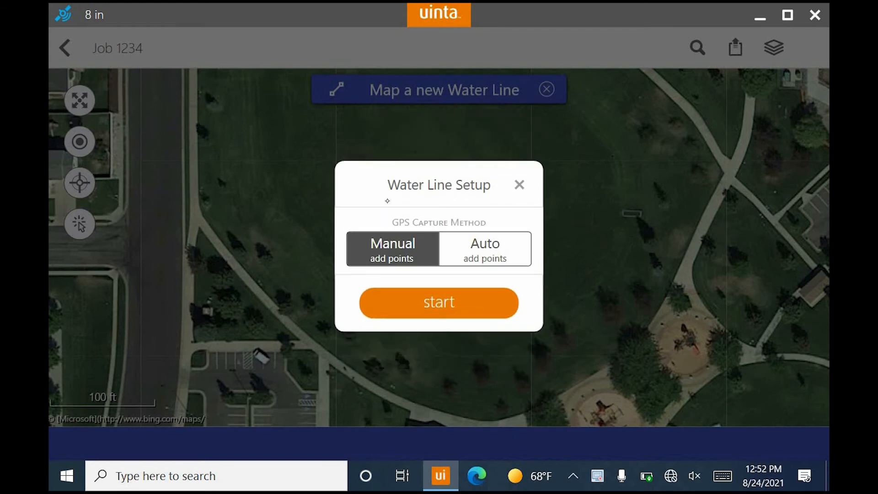
{"action": "left_click", "coordinate": [475, 303]}
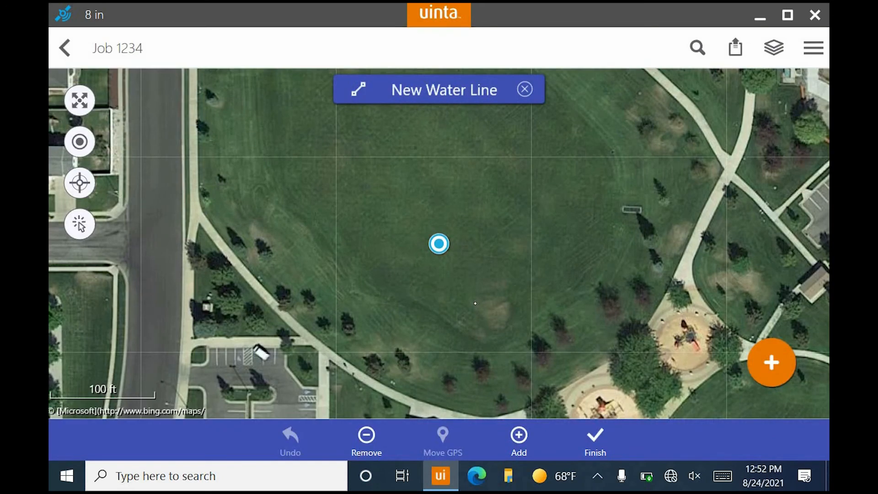
- Add the first three vertices of the water line at successive GPS positions
{"action": "left_click", "coordinate": [530, 435]}
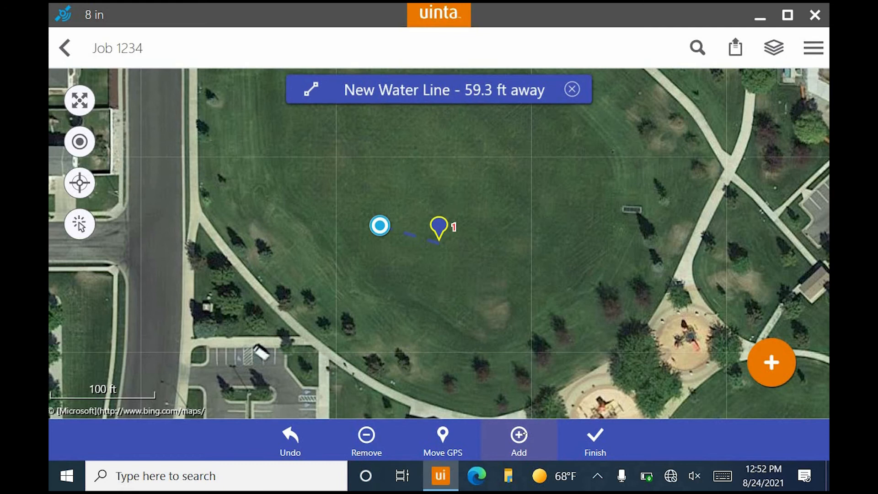
{"action": "left_click", "coordinate": [524, 433]}
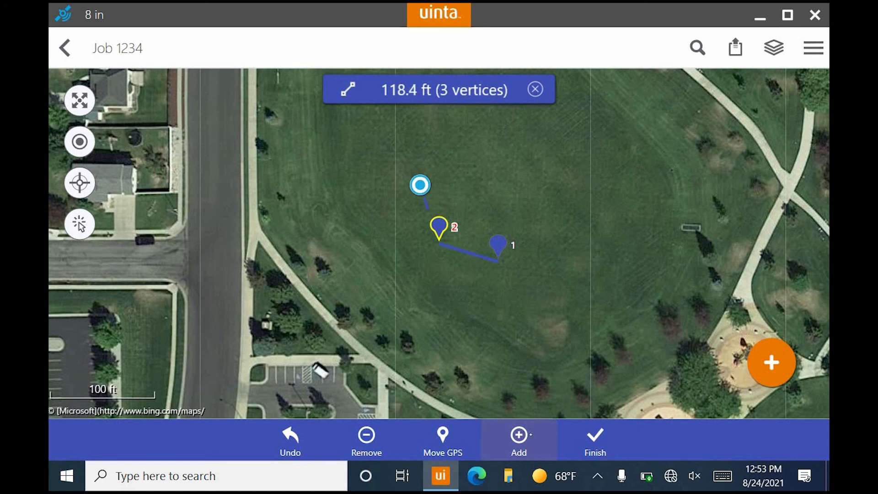
{"action": "left_click", "coordinate": [523, 434]}
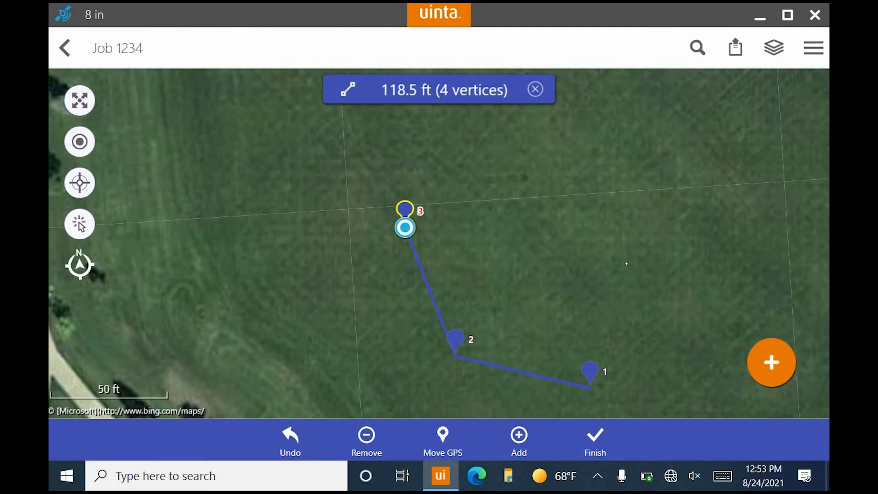
- Save a Water Valve record at the line's third vertex with the description "notes"
{"action": "left_click", "coordinate": [780, 357]}
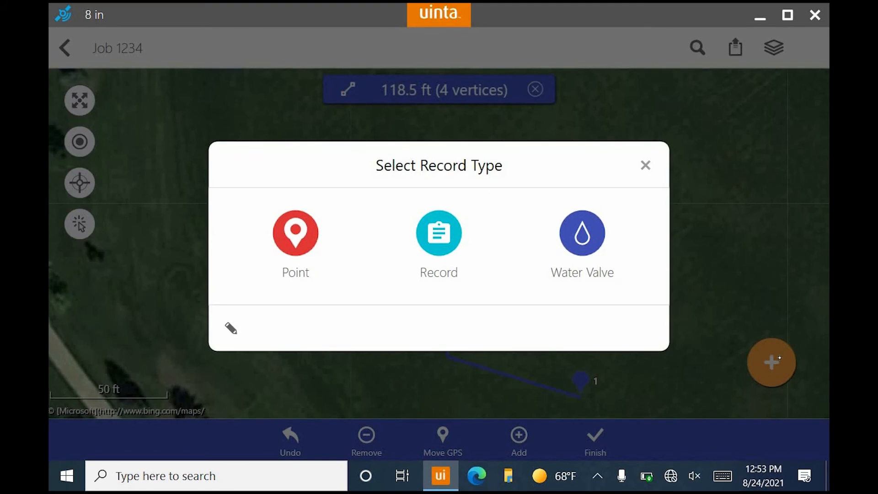
{"action": "left_click", "coordinate": [586, 232]}
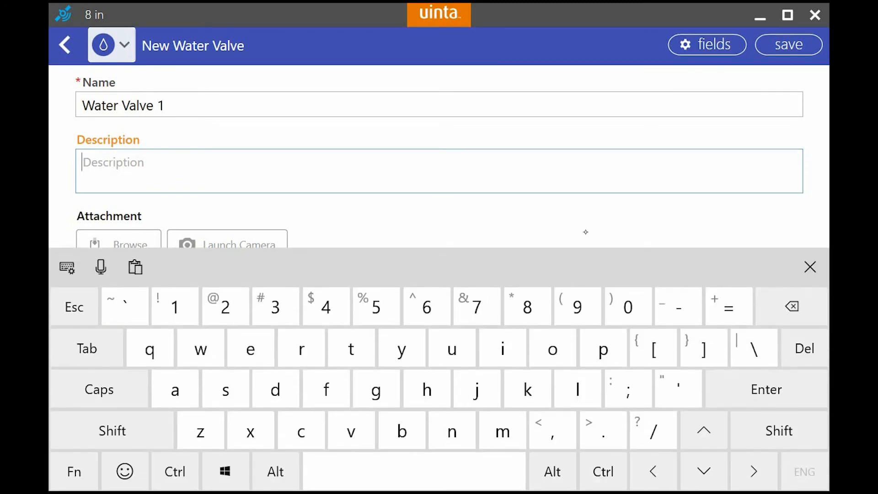
{"action": "type", "text": "notes"}
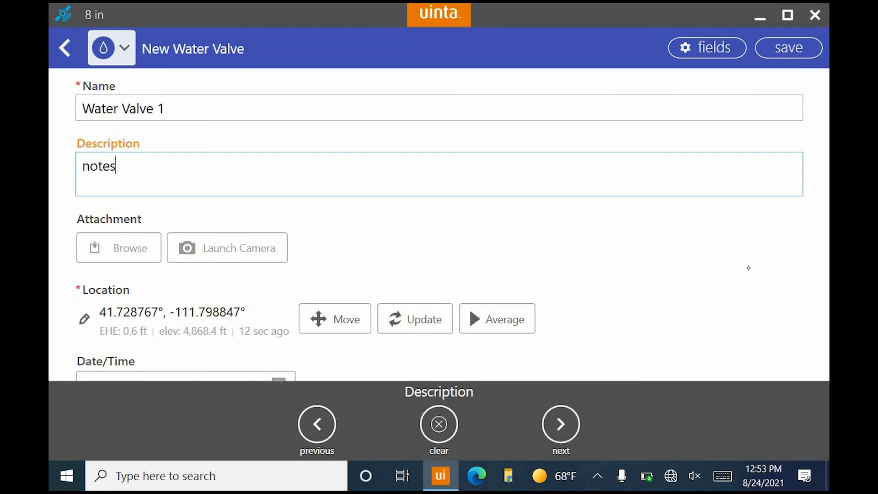
{"action": "left_click", "coordinate": [809, 46]}
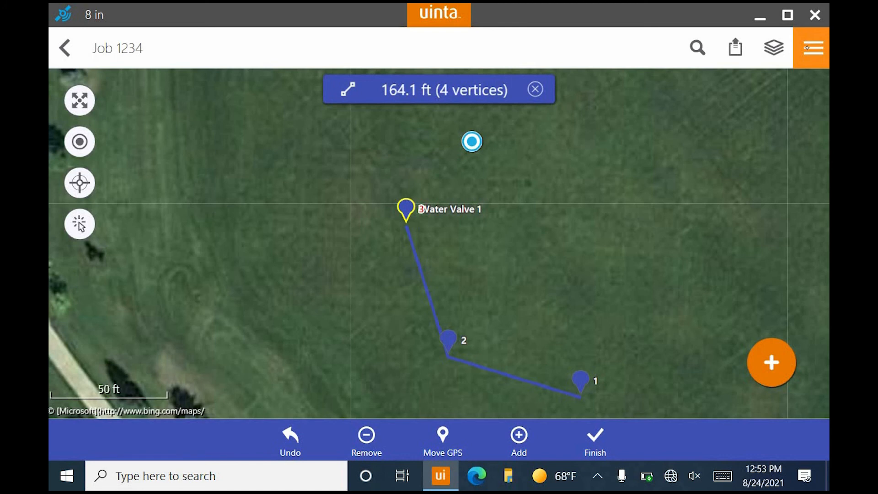
- Add a fourth vertex to the water line, finish it and save the record with the description "notes"
{"action": "left_click", "coordinate": [522, 436]}
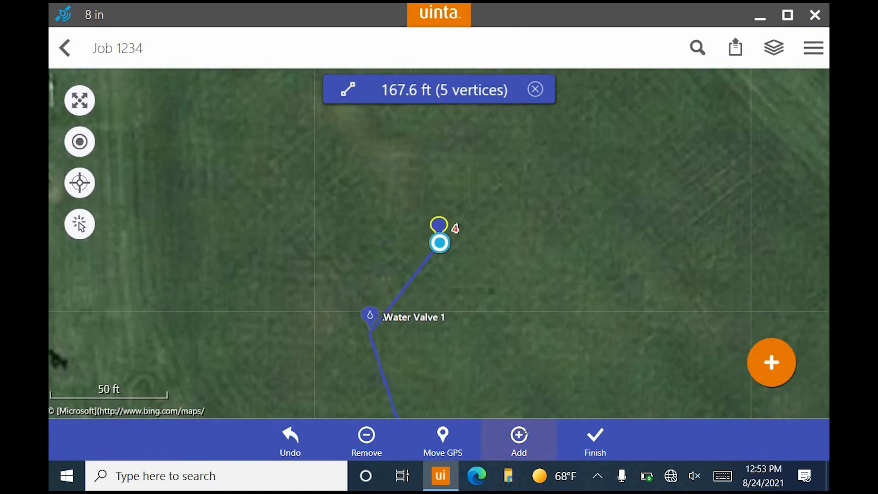
{"action": "left_click", "coordinate": [599, 439]}
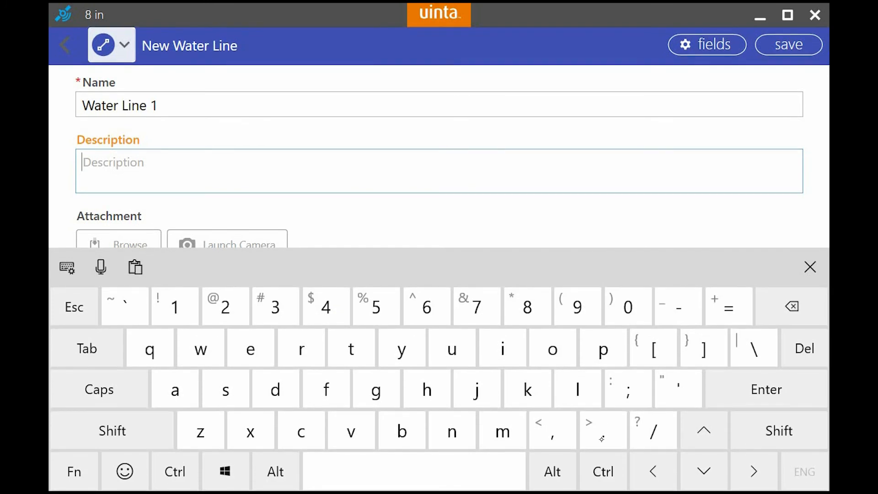
{"action": "type", "text": "notes"}
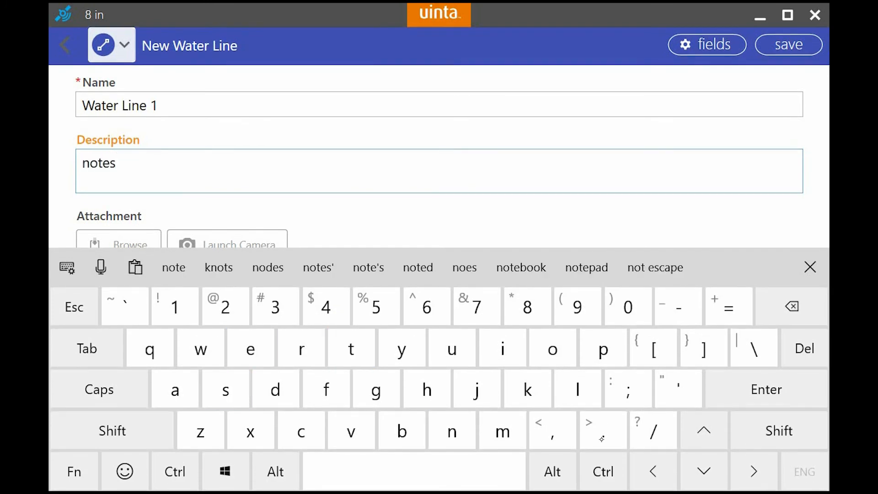
{"action": "left_click", "coordinate": [805, 46]}
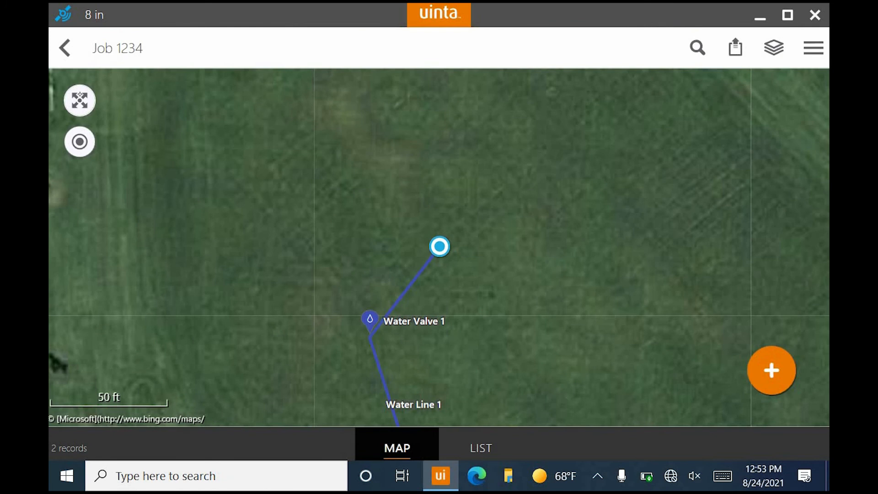
- Start capturing a new Line record with points added automatically every 2 seconds
{"action": "left_click", "coordinate": [80, 96]}
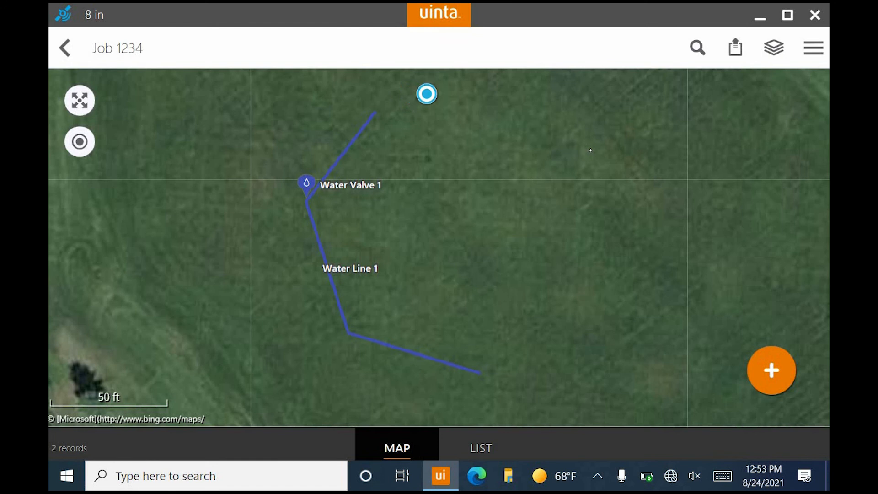
{"action": "left_click", "coordinate": [80, 100]}
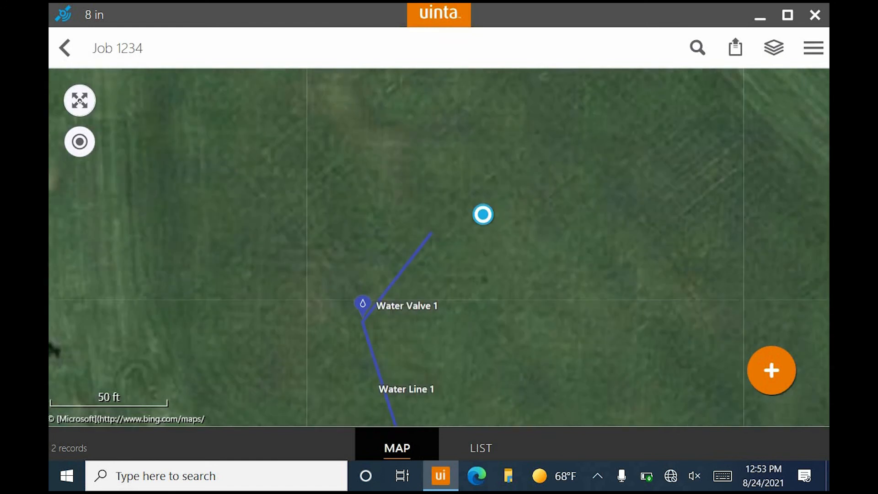
{"action": "left_click", "coordinate": [776, 368]}
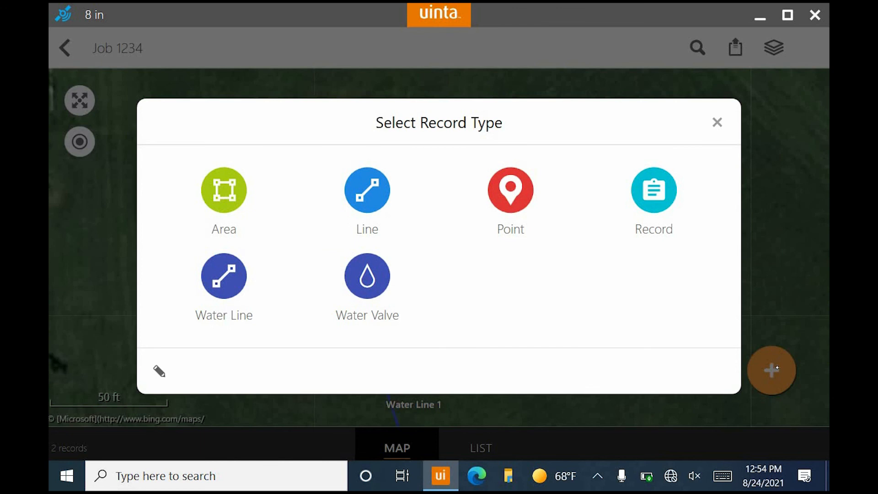
{"action": "left_click", "coordinate": [360, 201]}
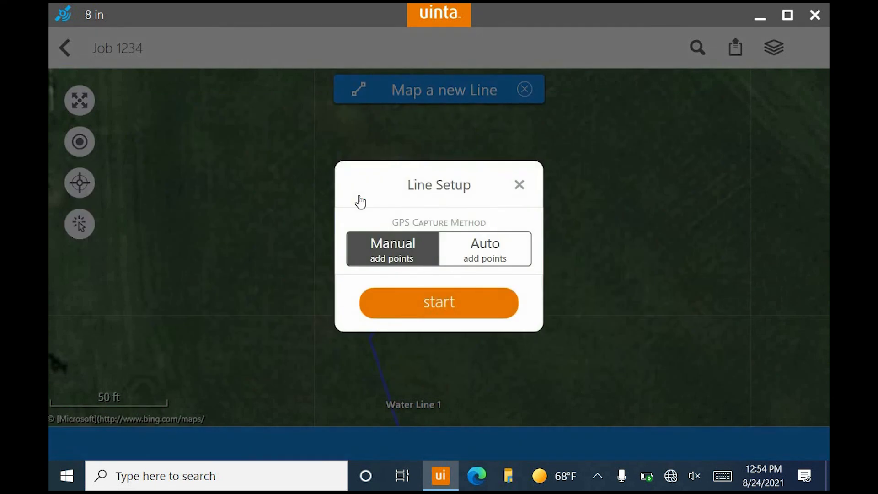
{"action": "left_click", "coordinate": [502, 248]}
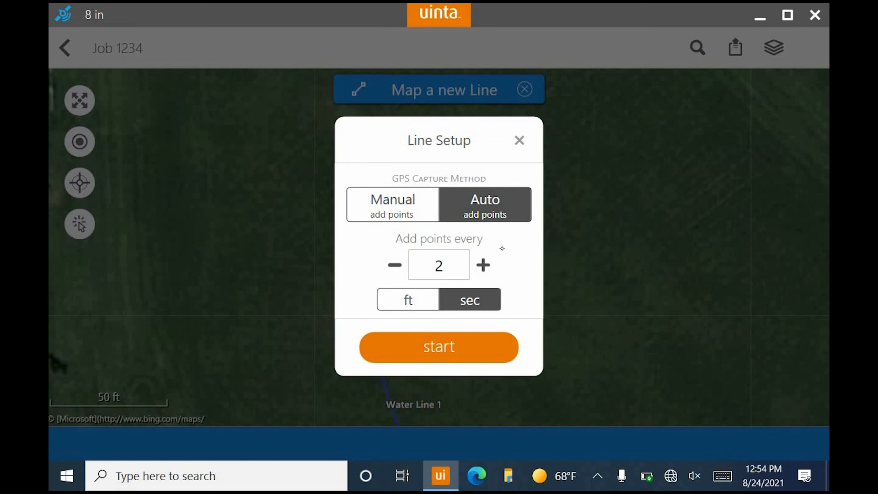
{"action": "left_click", "coordinate": [477, 347]}
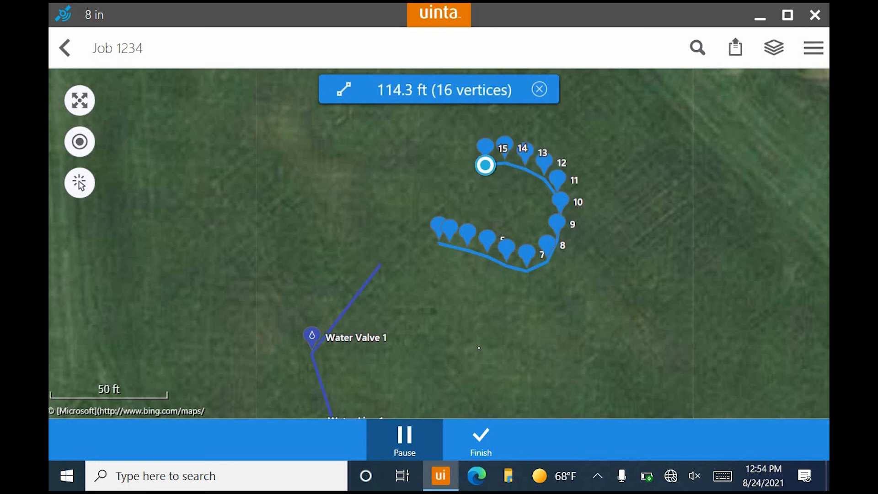
- Pause the automatic line capture and save a Water Valve record at the current GPS position
{"action": "left_click", "coordinate": [407, 430]}
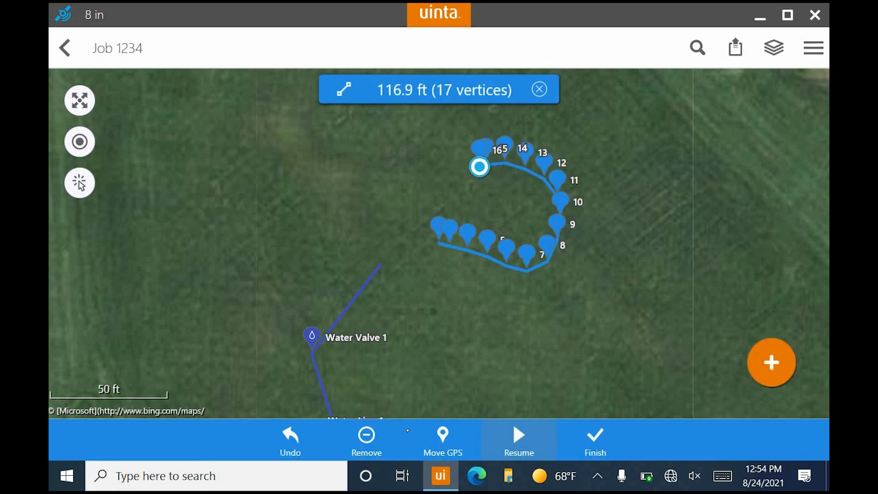
{"action": "left_click", "coordinate": [776, 357]}
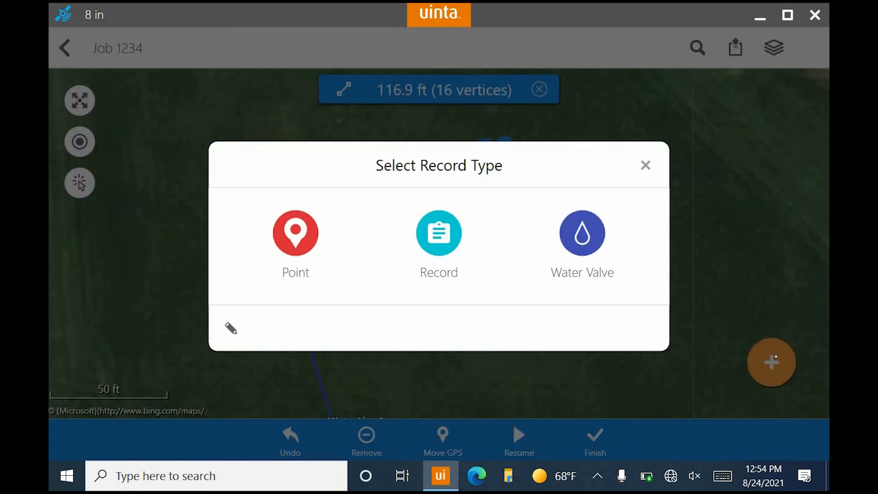
{"action": "left_click", "coordinate": [588, 234]}
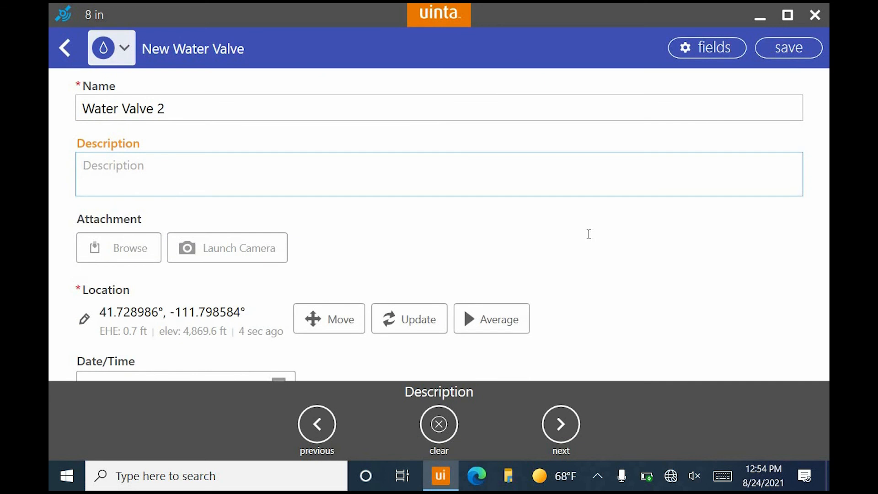
{"action": "left_click", "coordinate": [802, 49]}
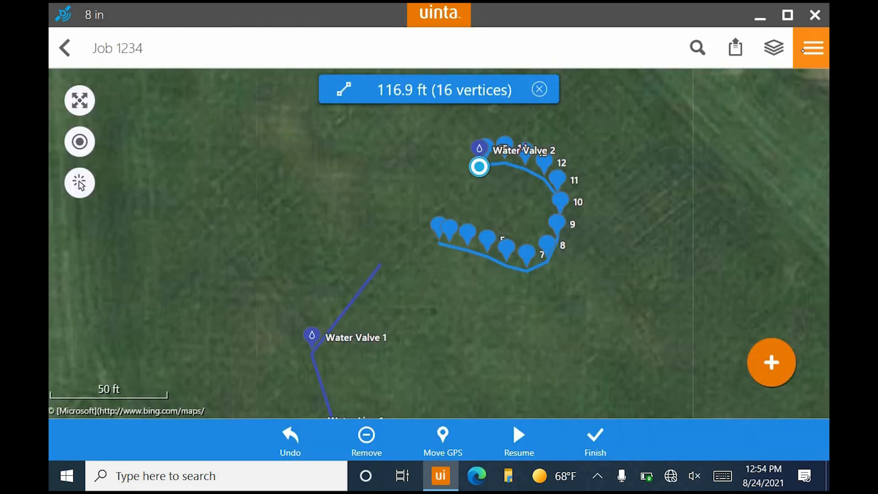
- Resume the automatic line capture, finish the line and save it with the description "notes"
{"action": "left_click", "coordinate": [520, 437]}
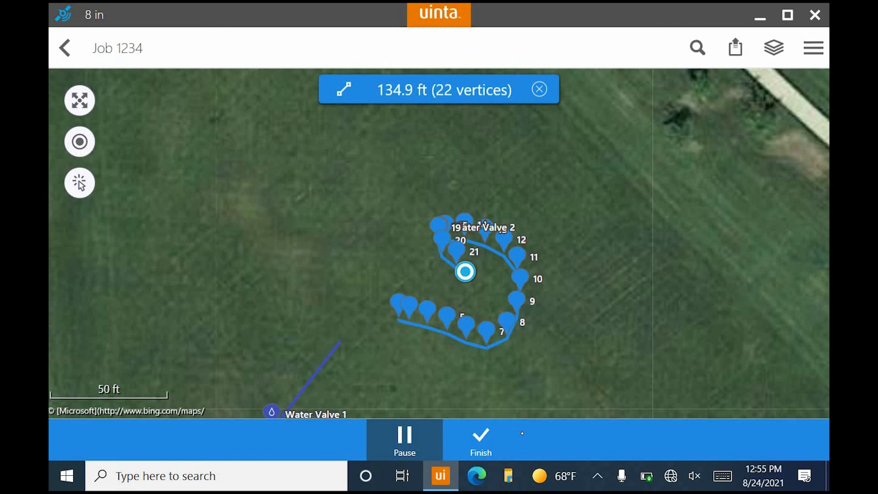
{"action": "left_click", "coordinate": [489, 434]}
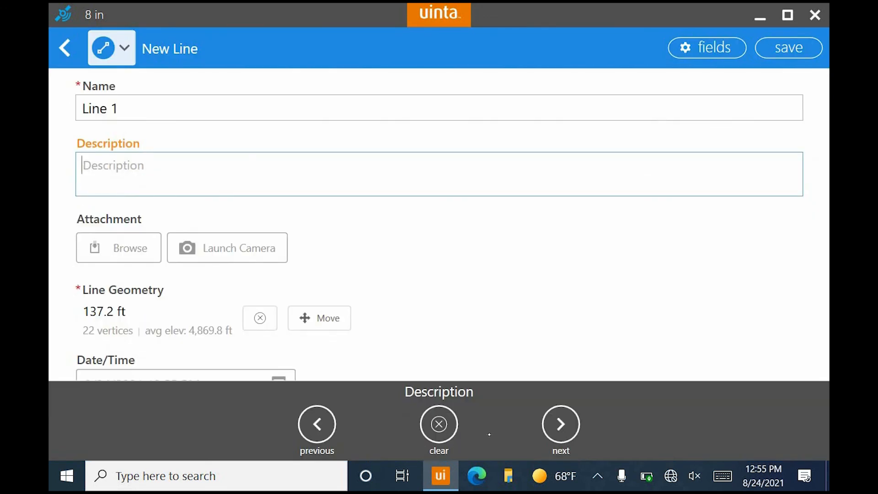
{"action": "type", "text": "notes"}
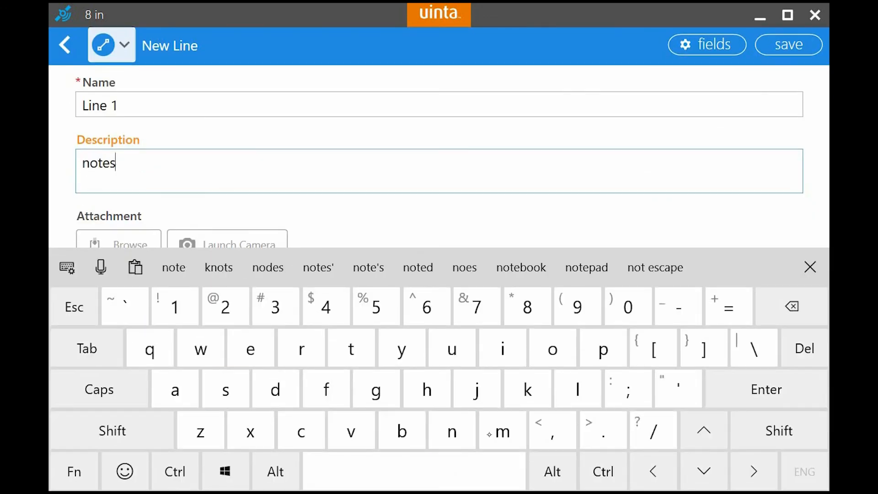
{"action": "left_click", "coordinate": [788, 45]}
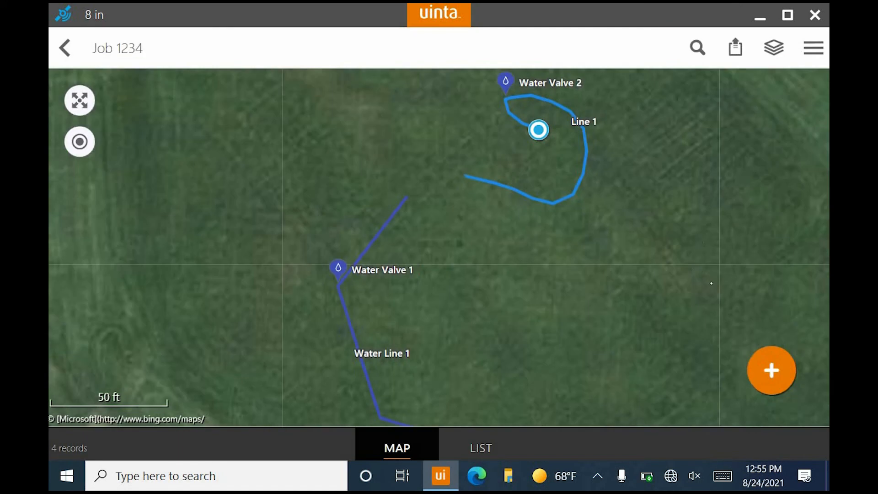
{"action": "left_click_drag", "start_coordinate": [711, 283], "coordinate": [641, 253]}
{"action": "scroll", "coordinate": [642, 253], "scroll_direction": "down", "scroll_amount": 2}
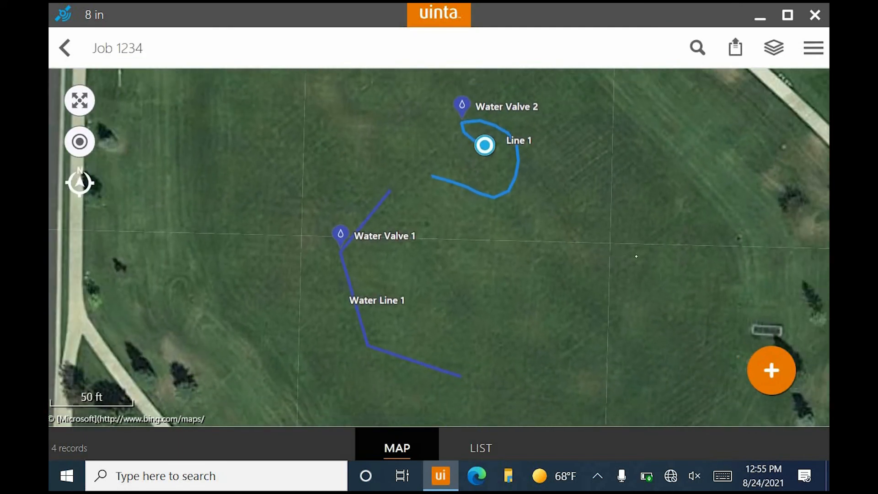